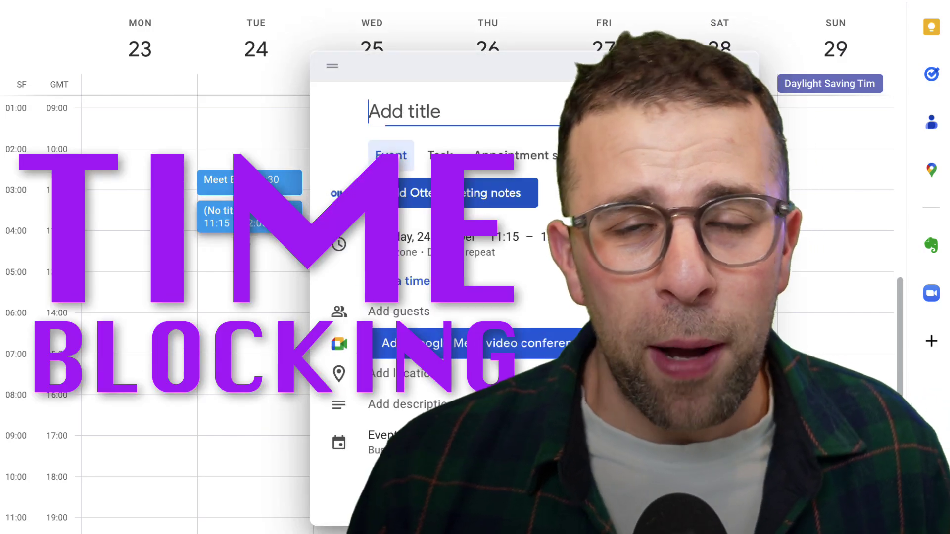
# Save the 'Talk to Sal' call and add 'Focus: Write Report' from 12:15 to 14:35 on Tuesday 24.
pyautogui.write('Talk to ')
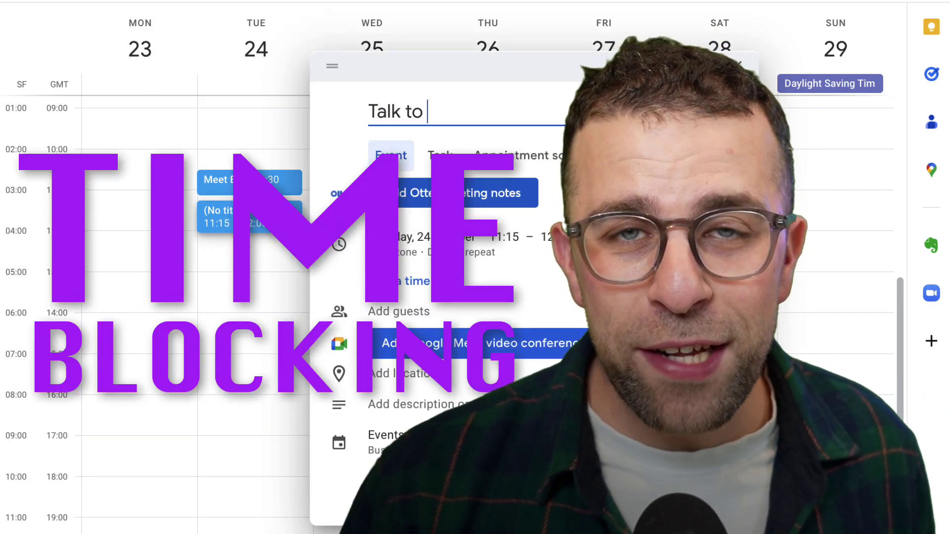
pyautogui.write('Sal')
pyautogui.press('Return')
pyautogui.moveTo(243, 244); pyautogui.dragTo(246, 341)
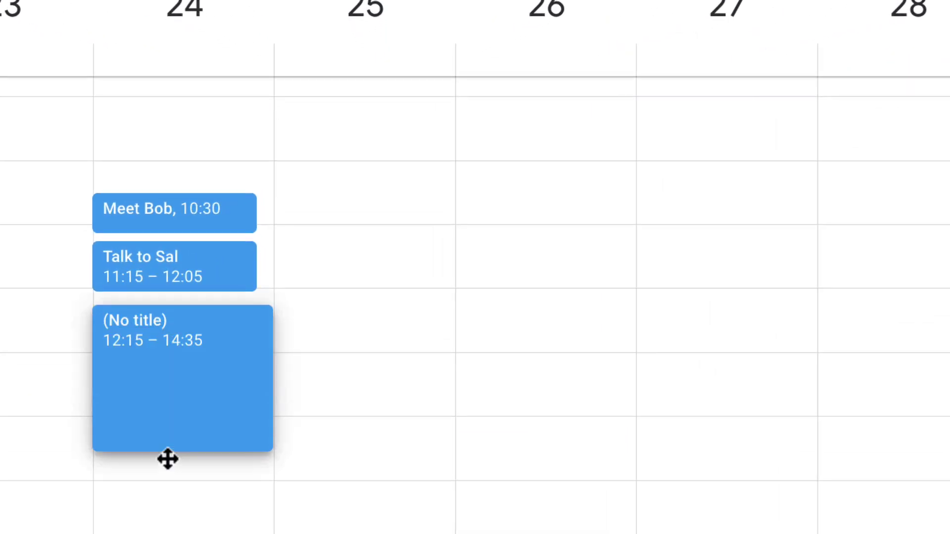
pyautogui.write('Focus: Write Report')
pyautogui.press('Return')
# Title the 15:00 event 'Speak to Sal Again' and colour it red.
pyautogui.click(198, 490)
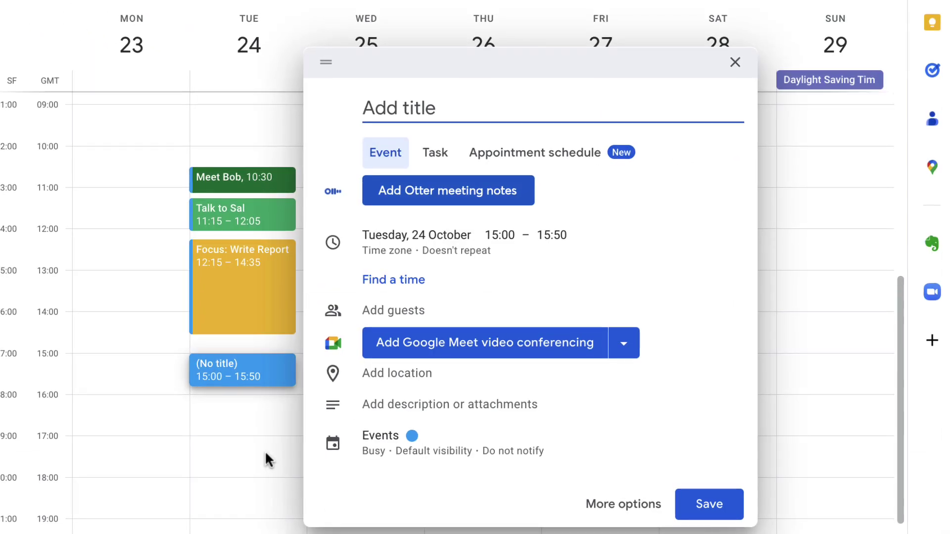
pyautogui.write('Speak to Sal Again')
pyautogui.press('Return')
pyautogui.rightClick(247, 369)
pyautogui.click(272, 432)
# Add a 'Dad Meds' event from 16:00 to 17:50.
pyautogui.moveTo(243, 396); pyautogui.dragTo(232, 470)
pyautogui.write('Dad ')
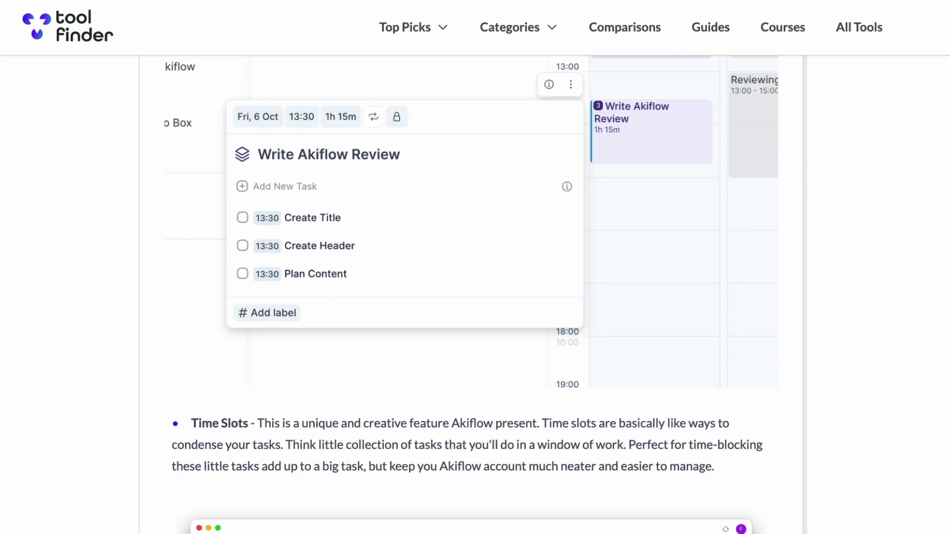
pyautogui.scroll(-20, 475, 296)
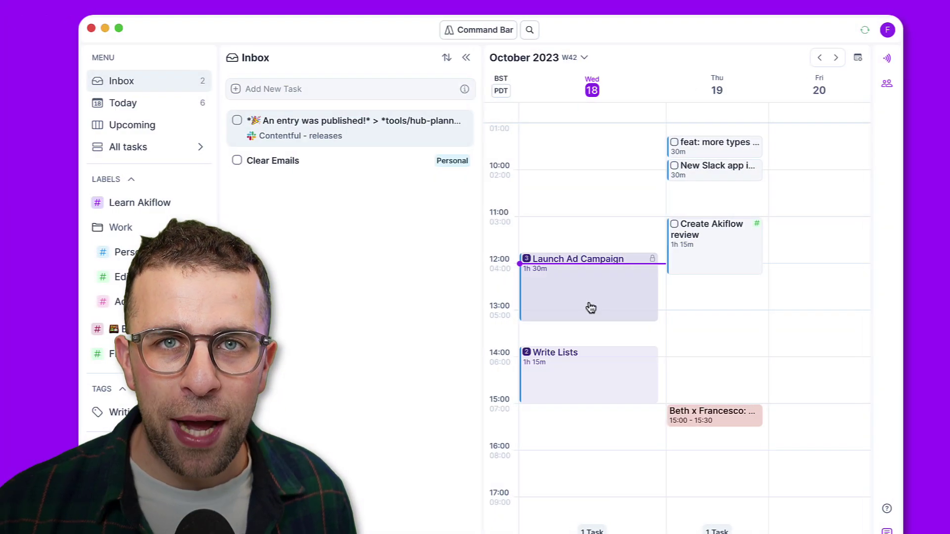
# Move Write Lists to 15:00 and Launch Ad Campaign to 13:00, and schedule the published-entry task at 12:00 Wednesday.
pyautogui.moveTo(597, 363); pyautogui.dragTo(600, 421)
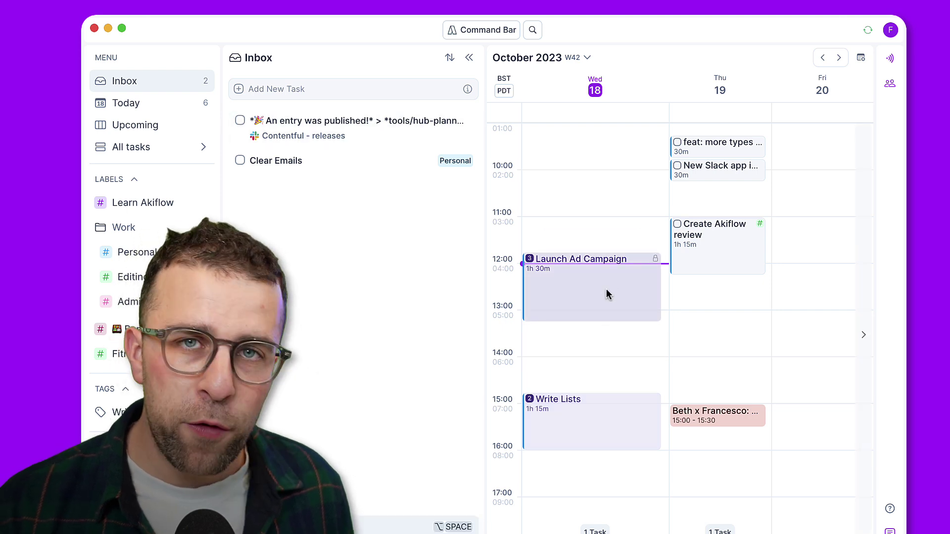
pyautogui.moveTo(607, 291); pyautogui.dragTo(608, 333)
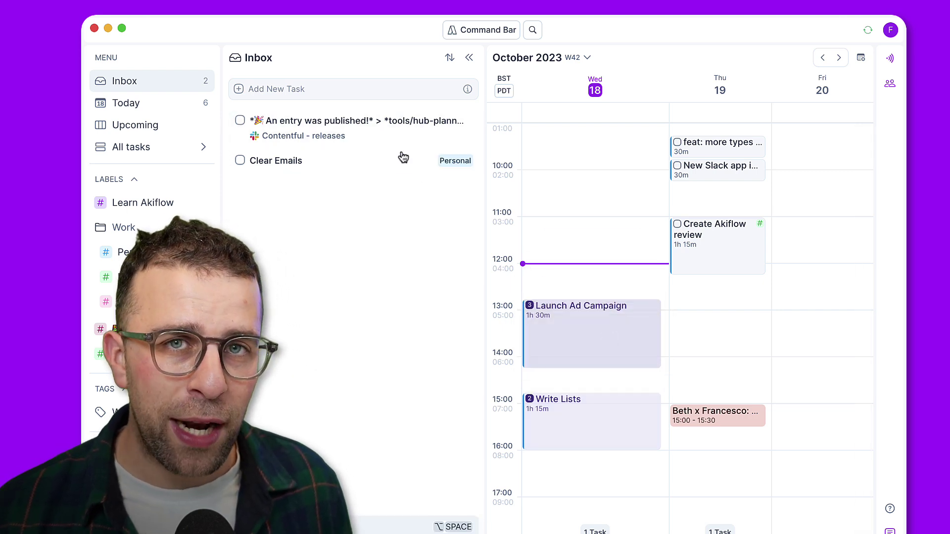
pyautogui.moveTo(363, 123)
pyautogui.mouseDown()
pyautogui.moveTo(345, 121)
pyautogui.moveTo(608, 297)
pyautogui.moveTo(595, 278)
pyautogui.moveTo(356, 123)
pyautogui.mouseUp()
pyautogui.click(360, 125)
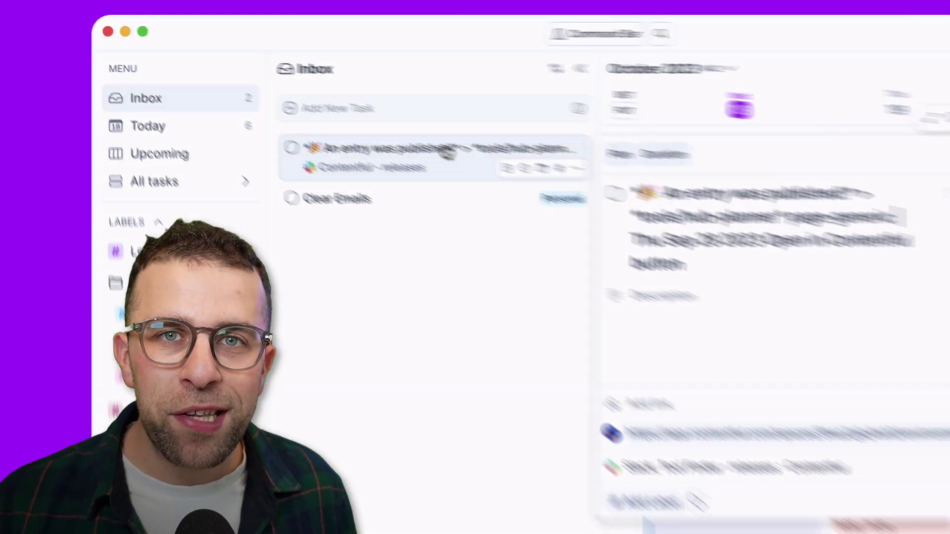
pyautogui.click(510, 234)
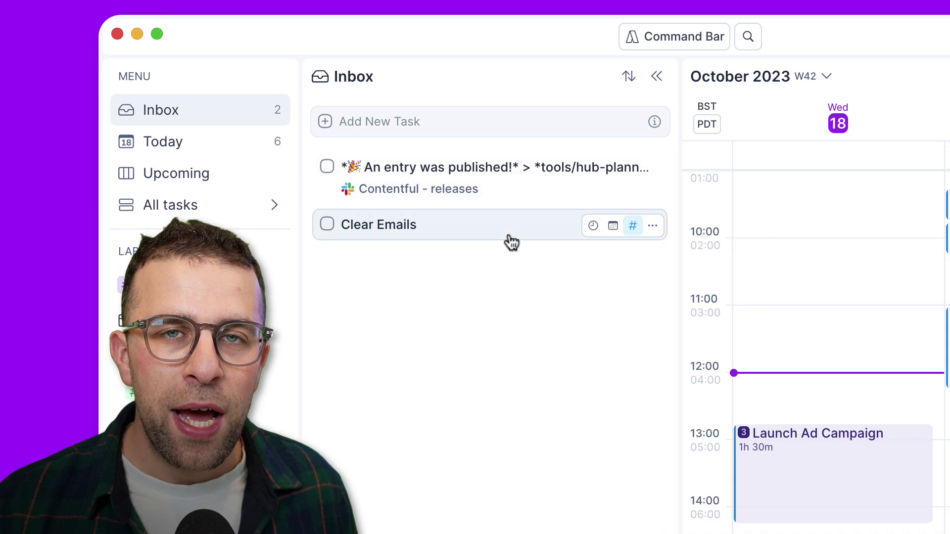
pyautogui.click(508, 193)
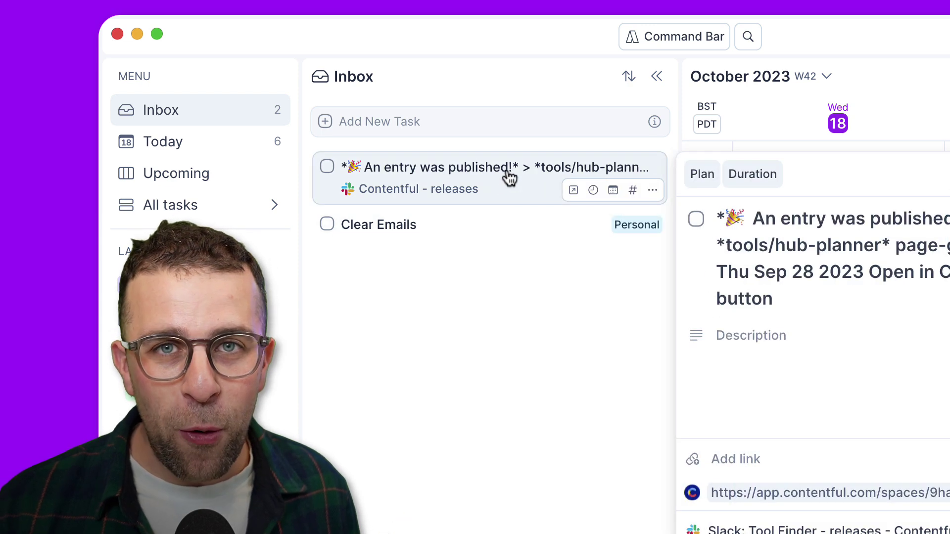
pyautogui.moveTo(506, 168); pyautogui.dragTo(806, 386)
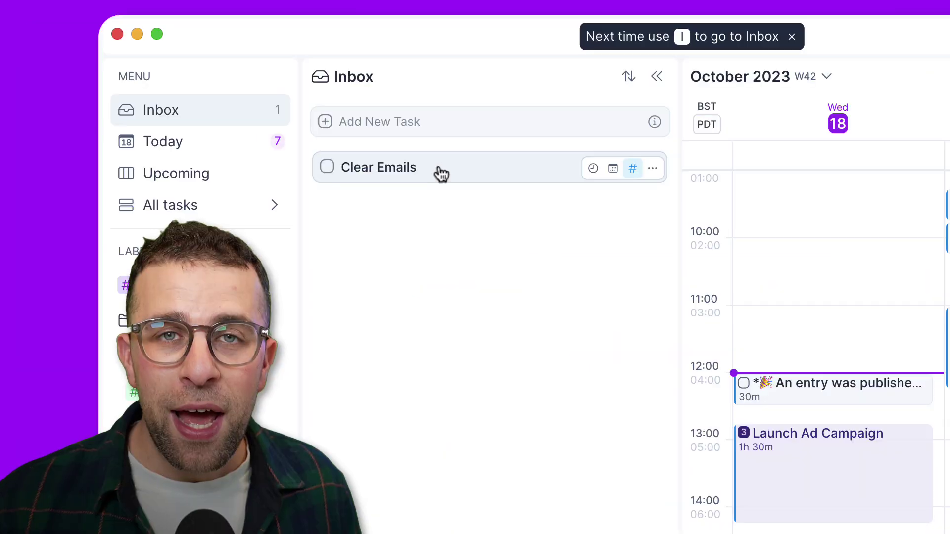
# Schedule the Clear Emails inbox task at 11:00 on the calendar.
pyautogui.moveTo(436, 169); pyautogui.dragTo(806, 474)
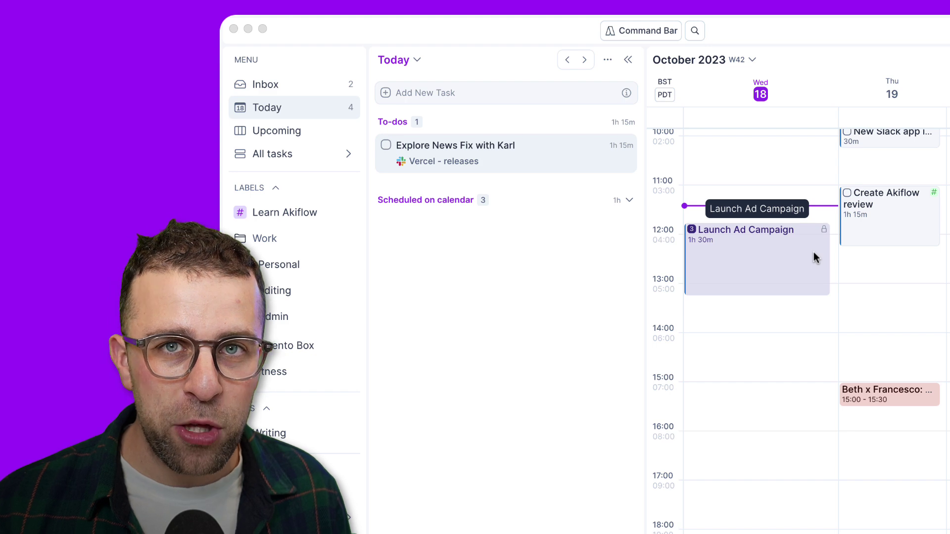
# Show the Launch Ad Campaign slot's details with Manage Campaign Release, Create Visual and Speak to Advertisers.
pyautogui.click(769, 257)
pyautogui.click(770, 264)
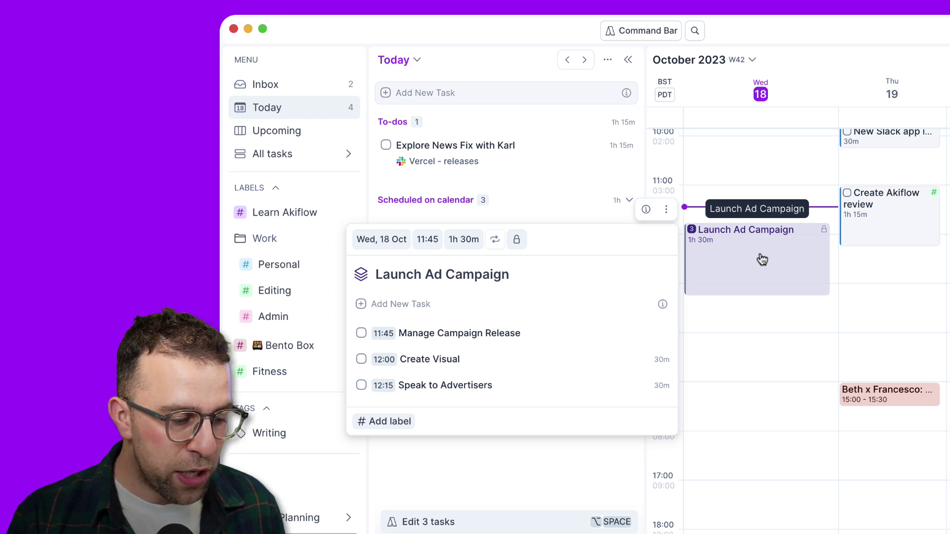
# Draft a new 1h 15m time slot starting 13:45 on Wednesday 18 October.
pyautogui.moveTo(744, 324); pyautogui.dragTo(746, 377)
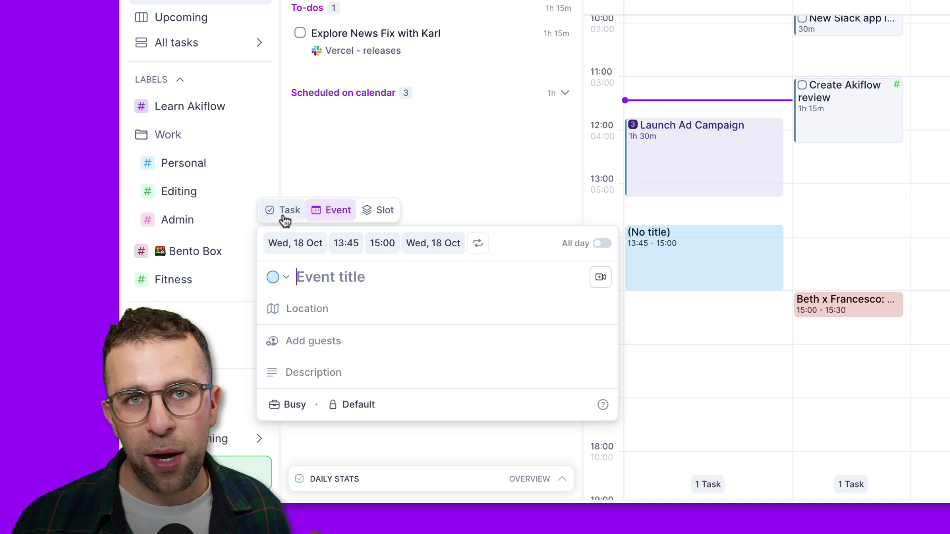
pyautogui.click(375, 211)
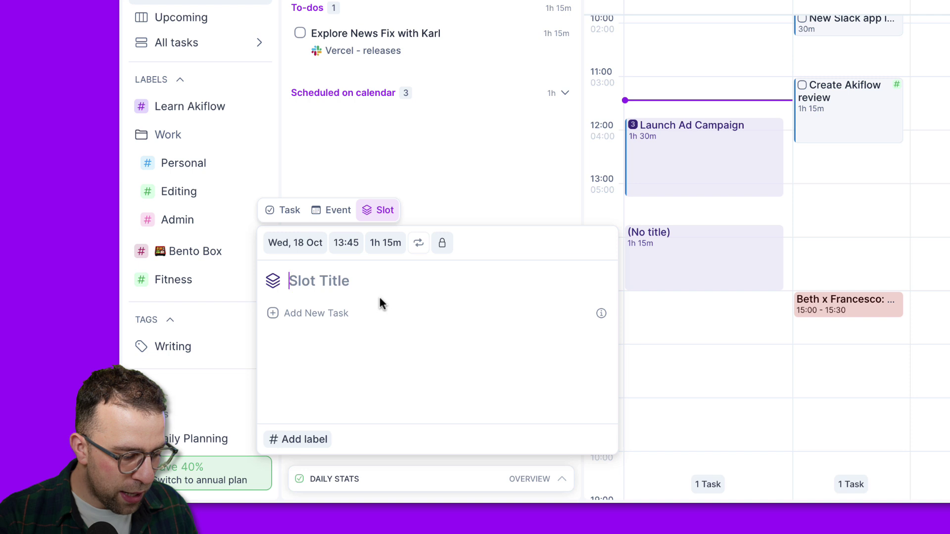
# Title the slot 'Write Lists' and add a 'Daily Plans' subtask.
pyautogui.write('Writ')
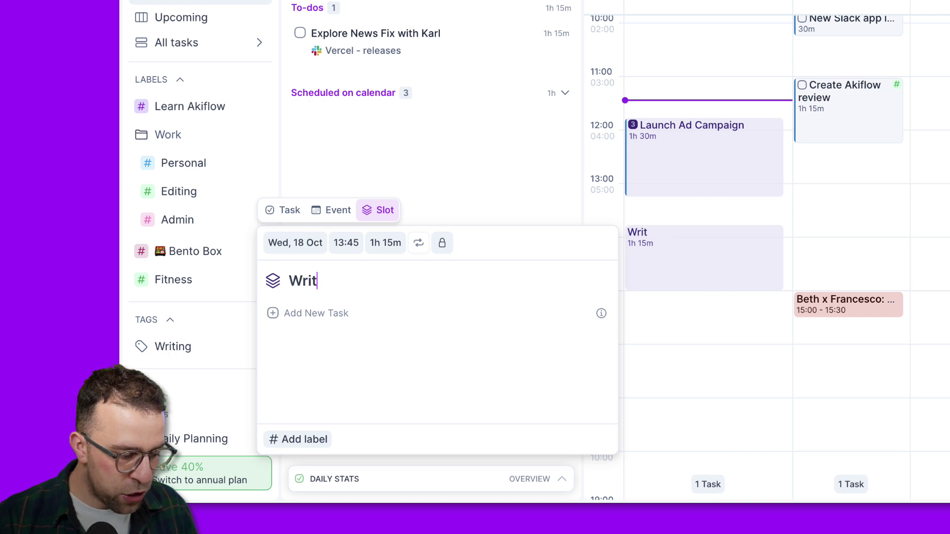
pyautogui.write('e Lists')
pyautogui.press('Return')
pyautogui.write('Daily Pla')
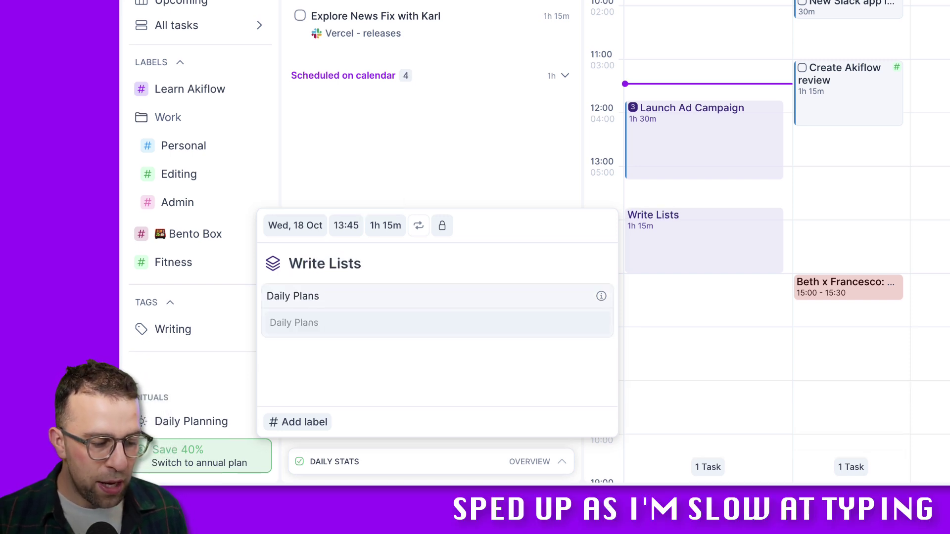
pyautogui.write('ns')
pyautogui.press('Return')
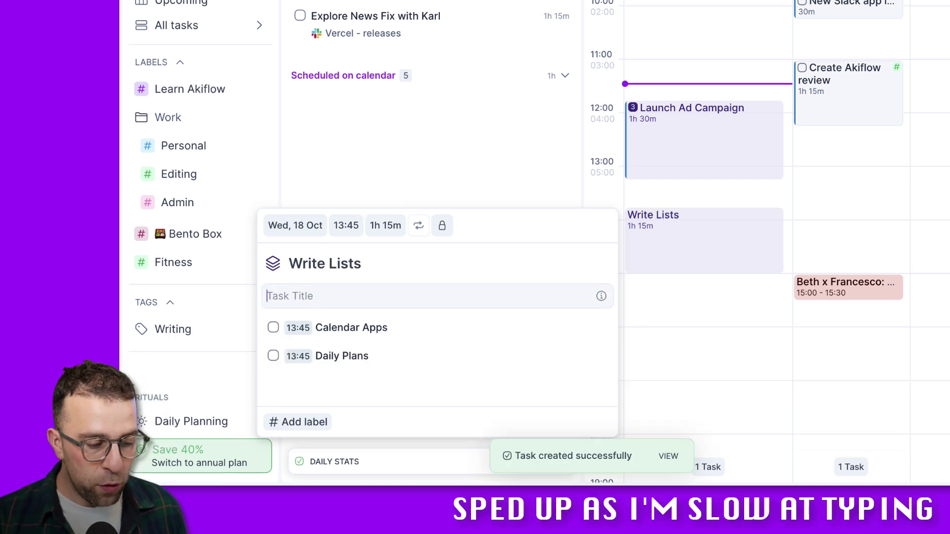
# Set Daily Plans to start at 14:15 and last 45 minutes.
pyautogui.click(299, 360)
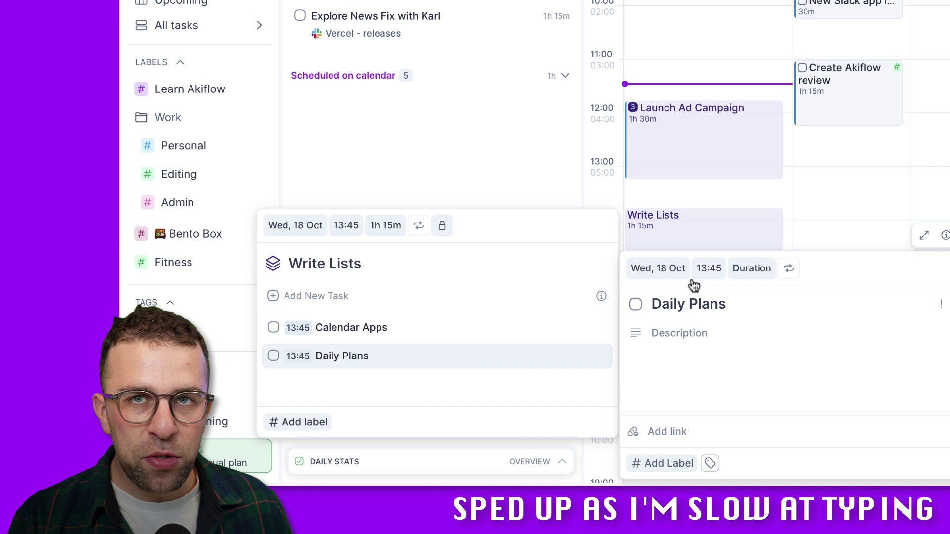
pyautogui.click(712, 268)
pyautogui.click(712, 439)
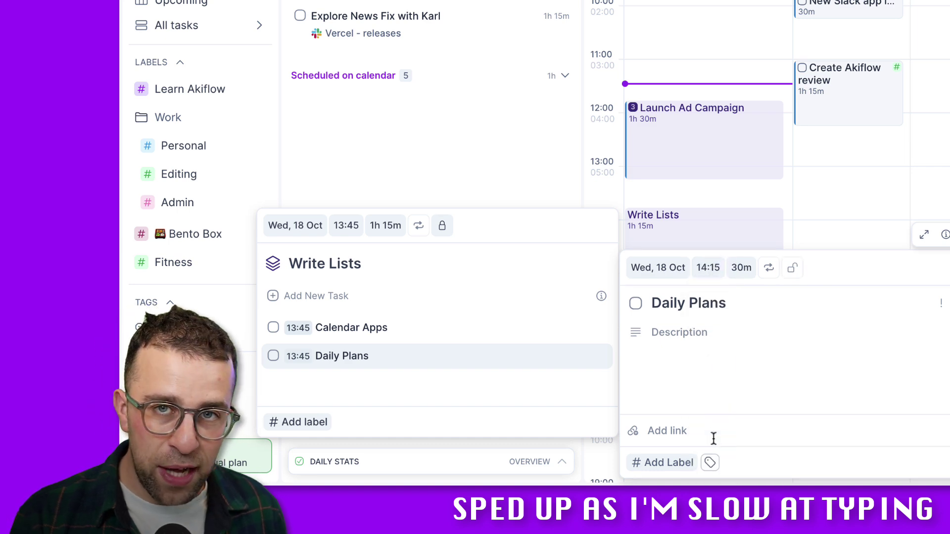
pyautogui.click(740, 270)
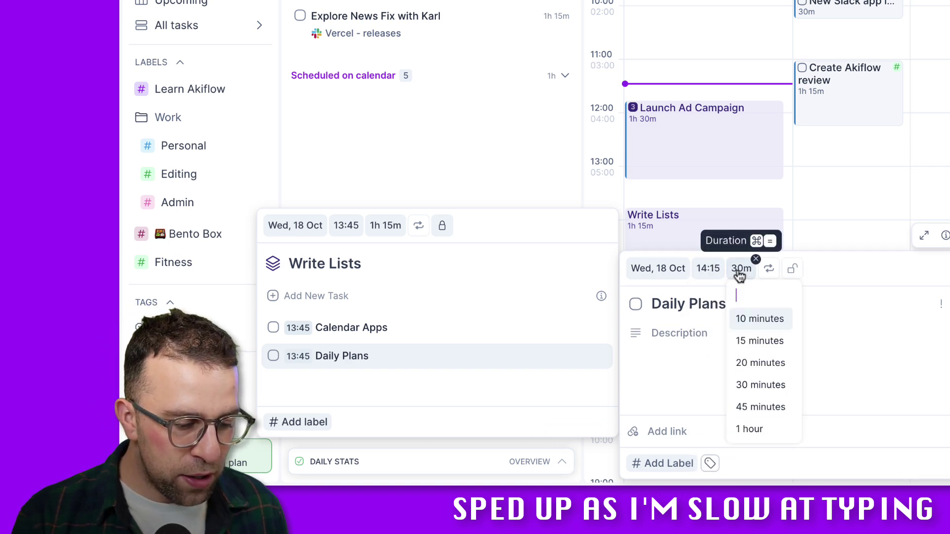
pyautogui.click(757, 404)
pyautogui.click(520, 271)
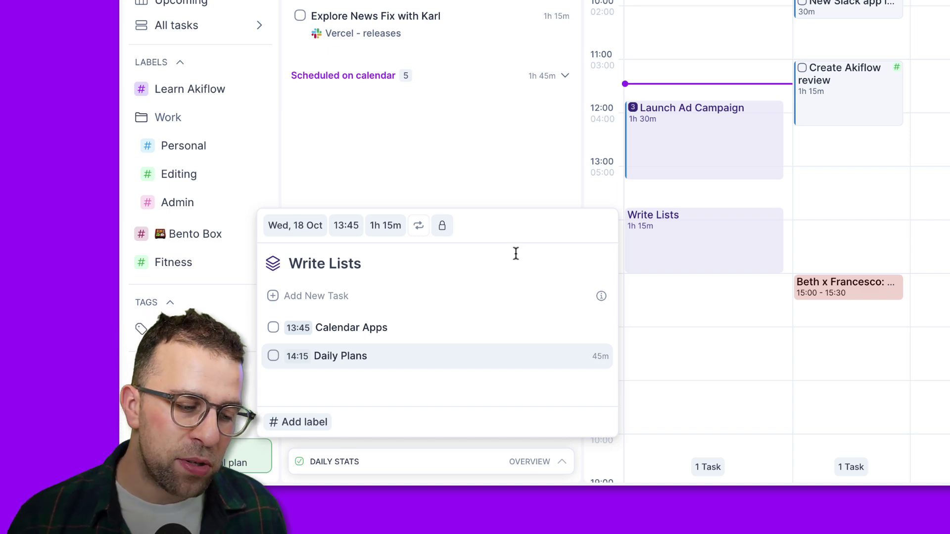
# Expand the calendar-scheduled tasks and open Manage Campaign Release in focus view.
pyautogui.click(446, 157)
pyautogui.click(564, 76)
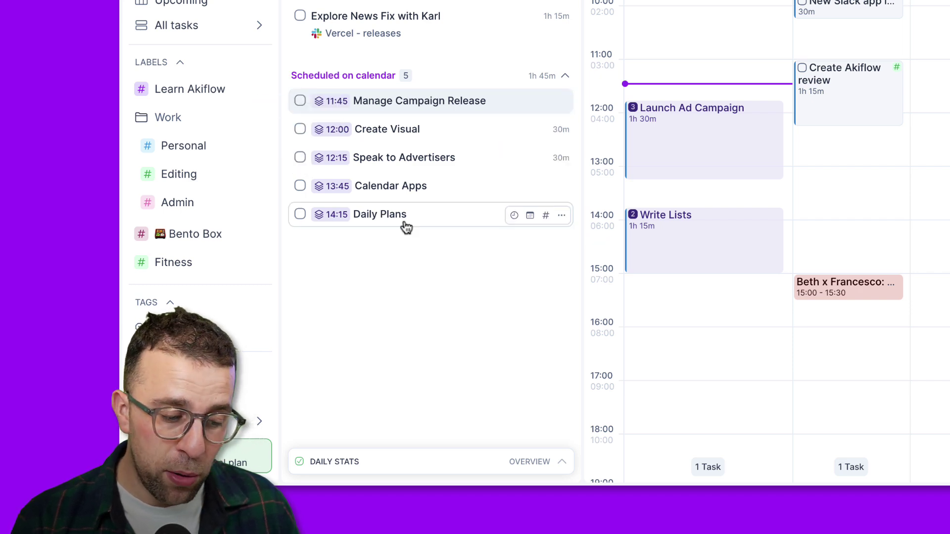
pyautogui.rightClick(574, 96)
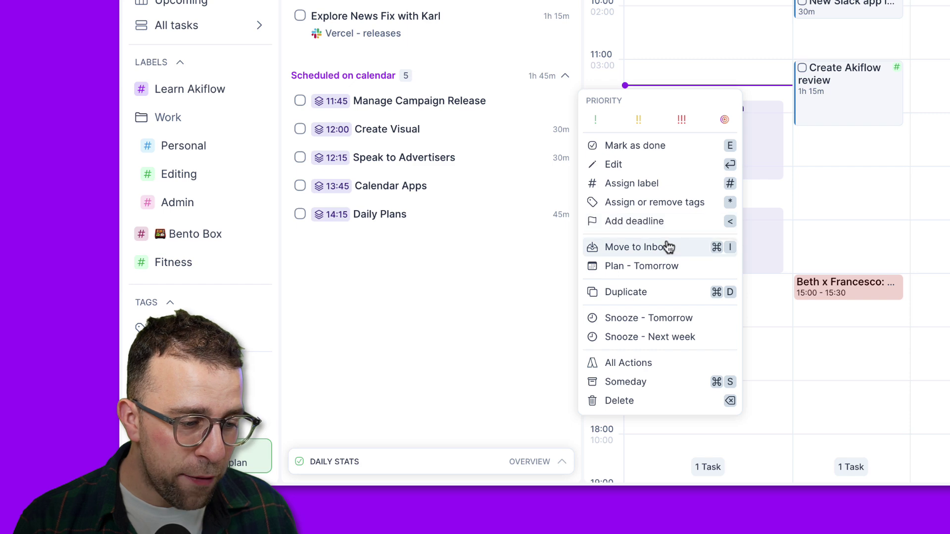
pyautogui.press('f')
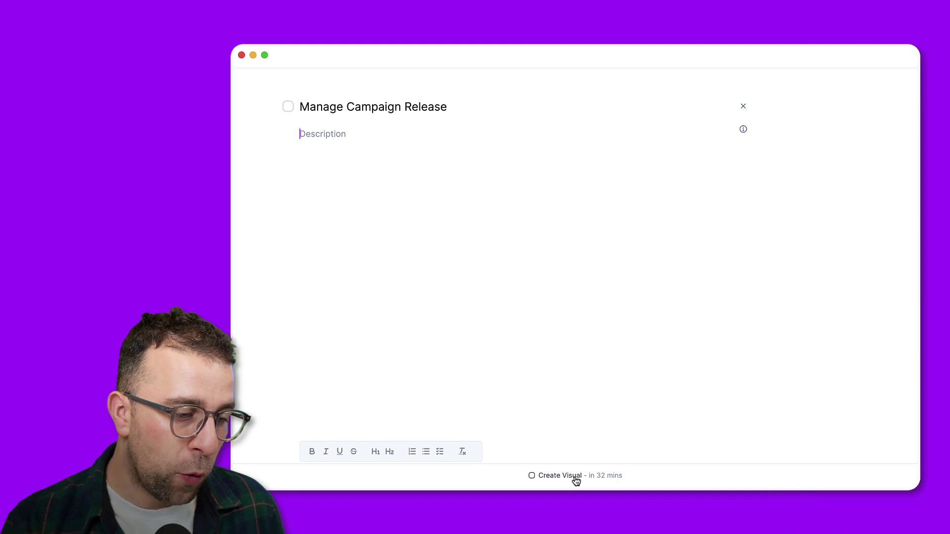
# Show Wednesday's side calendar and Launch Ad Campaign's subtask details in the focus window.
pyautogui.moveTo(860, 69)
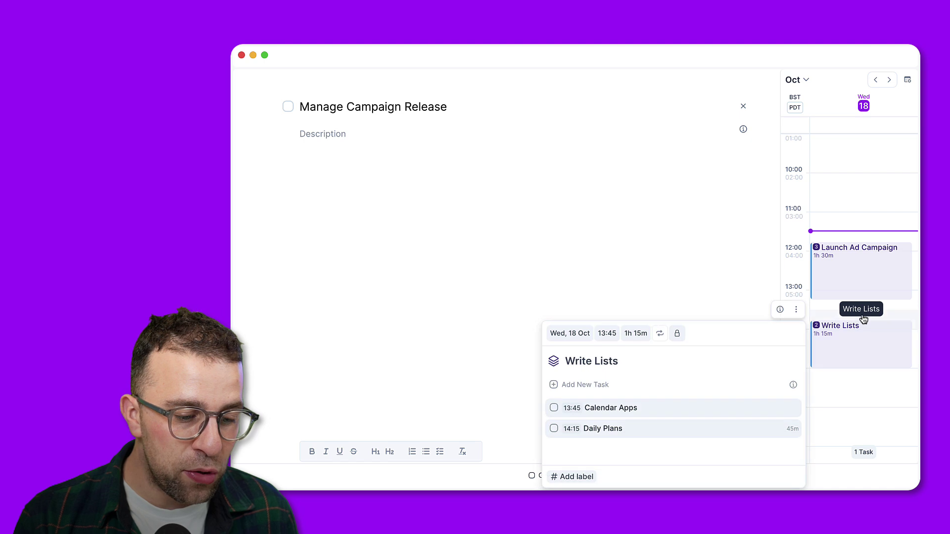
pyautogui.moveTo(846, 282)
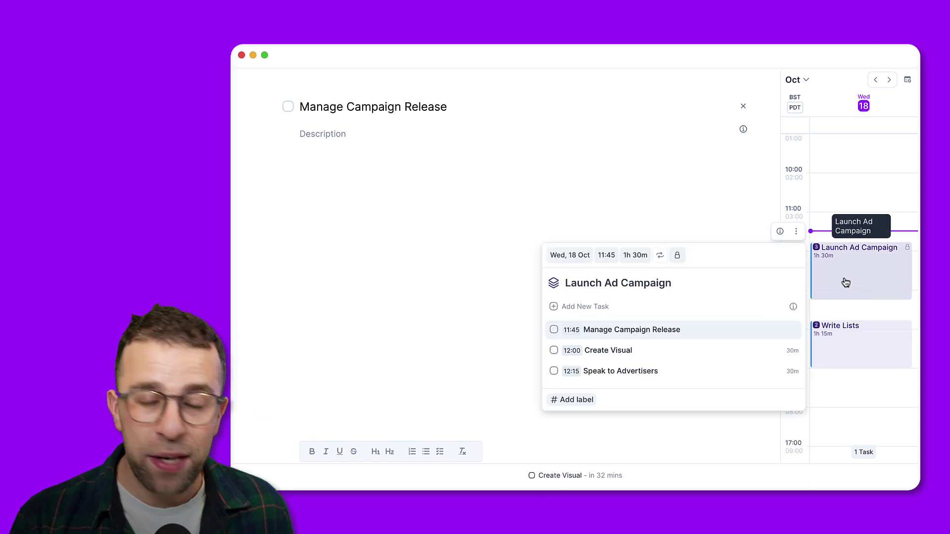